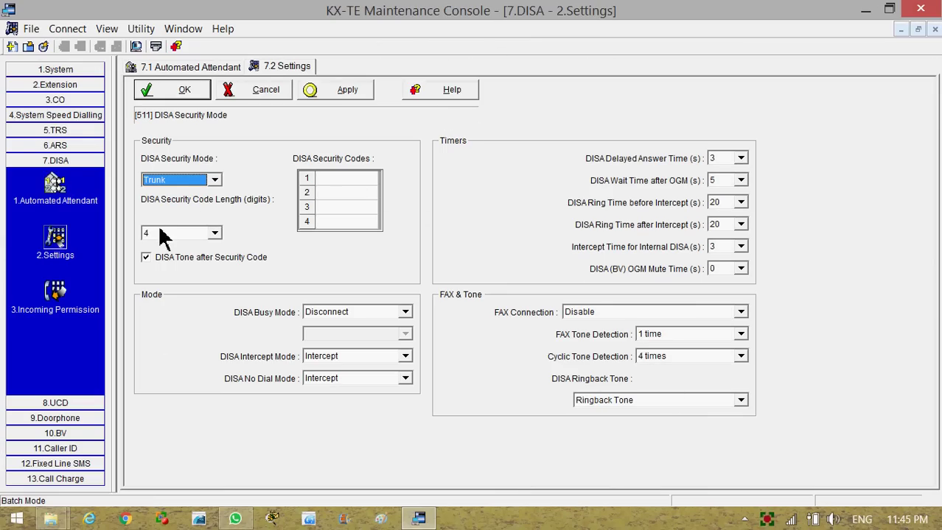
Set DISA Security Mode to All
left_click(215, 181)
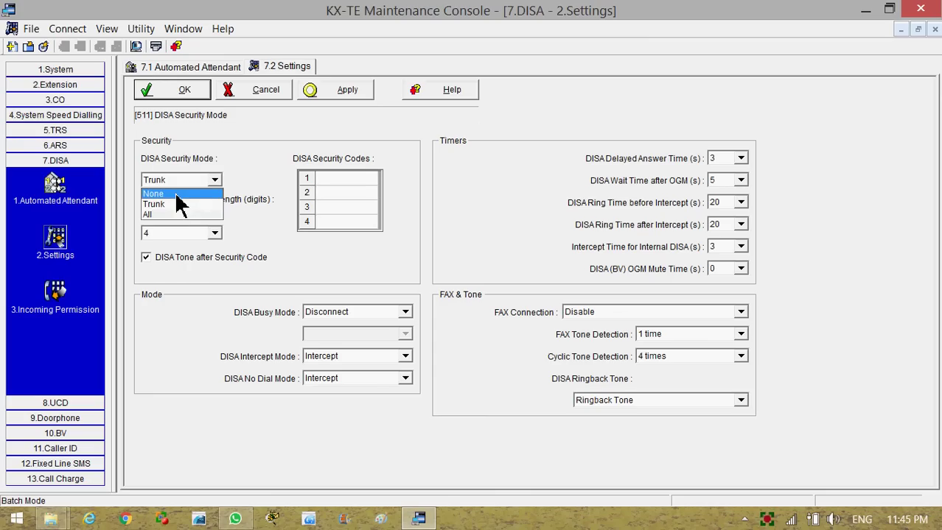
left_click(171, 194)
left_click(213, 180)
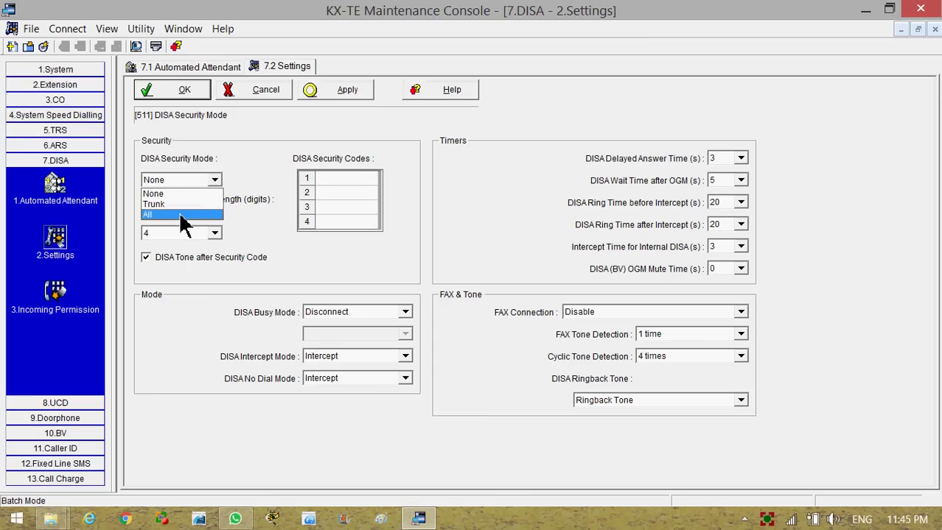
left_click(184, 214)
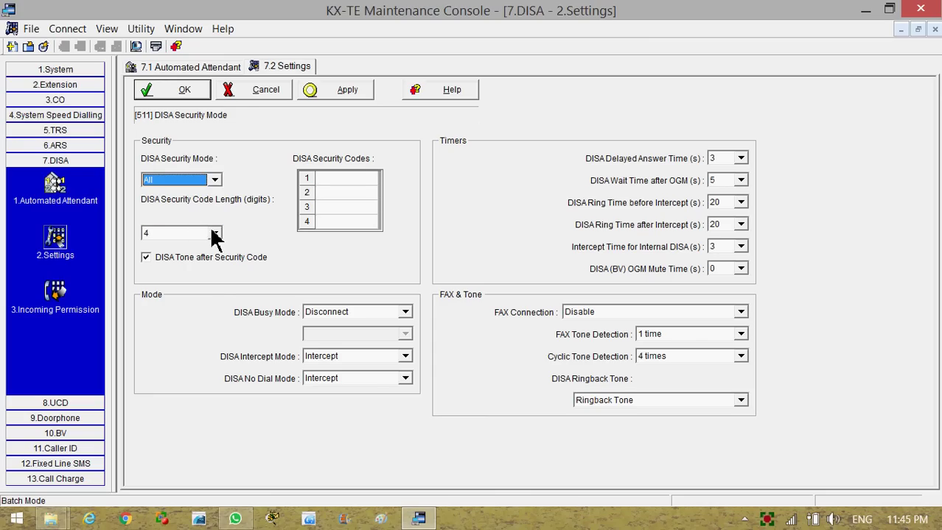
Set the security code length to 6 digits and enter a six-digit code in slot 1
left_click(215, 234)
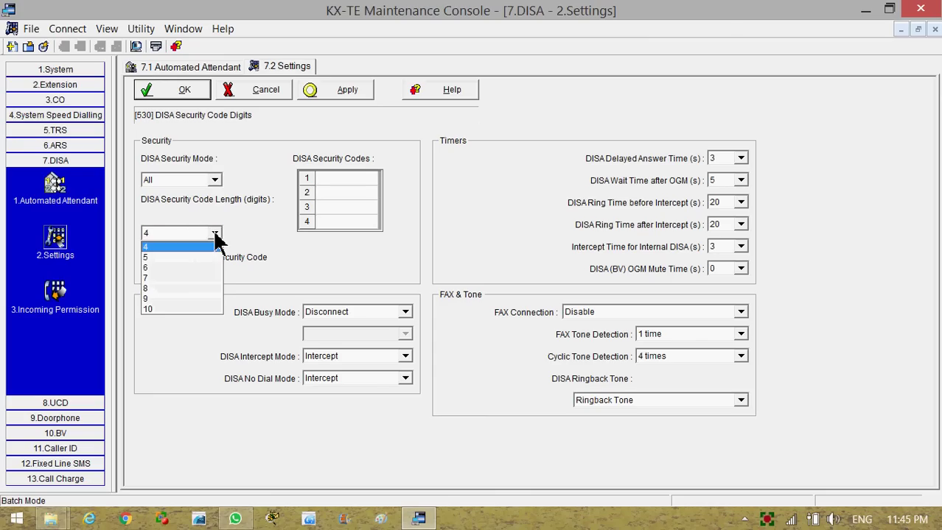
left_click(216, 236)
left_click(216, 234)
left_click(151, 269)
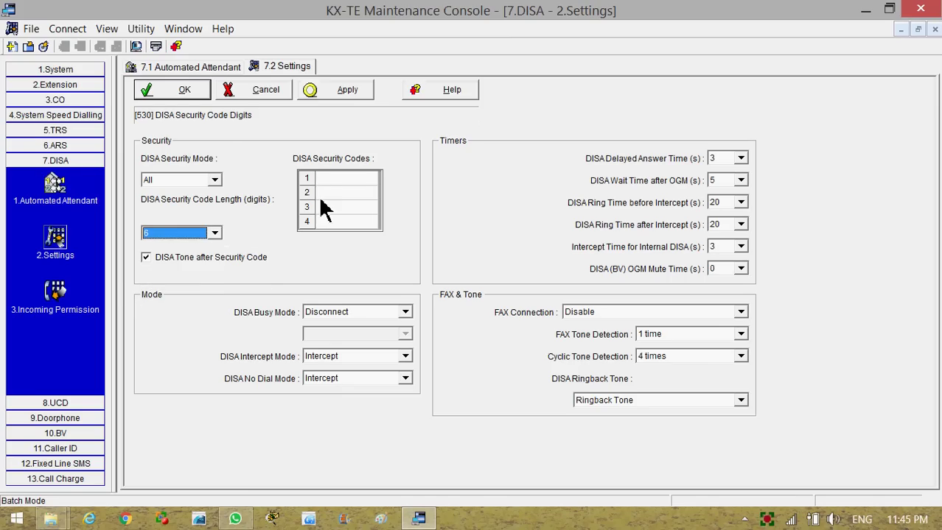
left_click(322, 179)
type("123456")
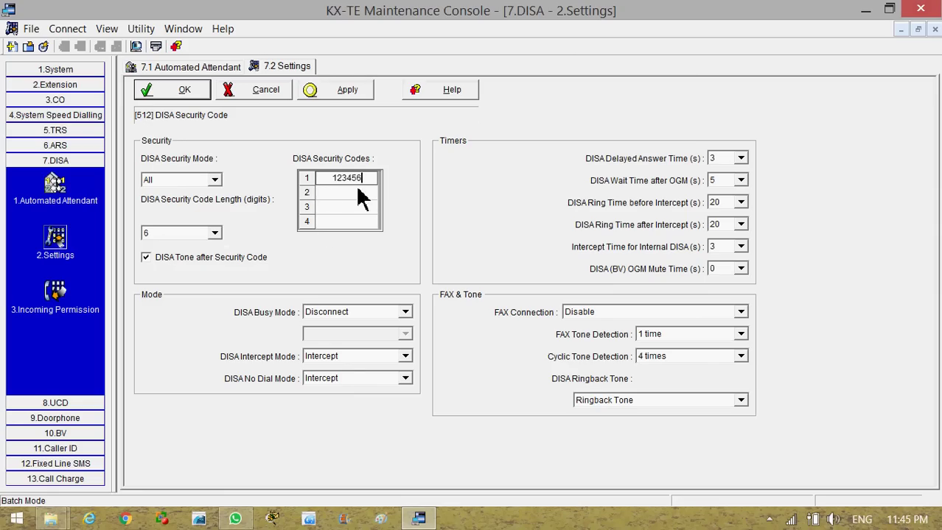
Keep the tone after security code on and set DISA Busy Mode to Call Waiting
left_click(146, 264)
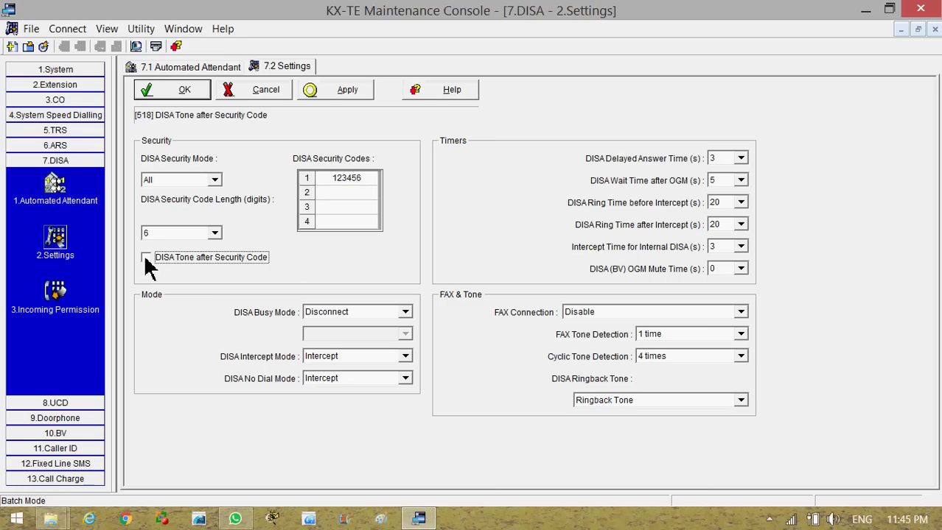
left_click(146, 259)
left_click(406, 313)
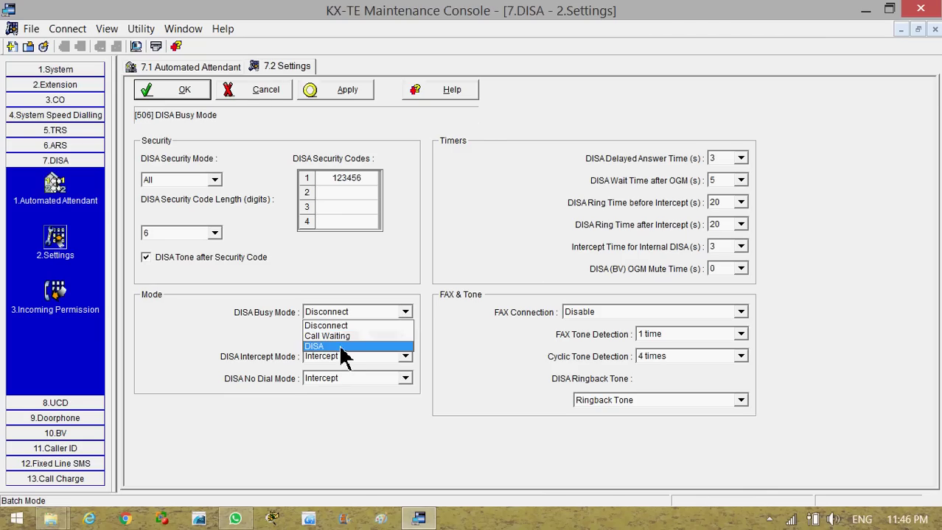
left_click(341, 347)
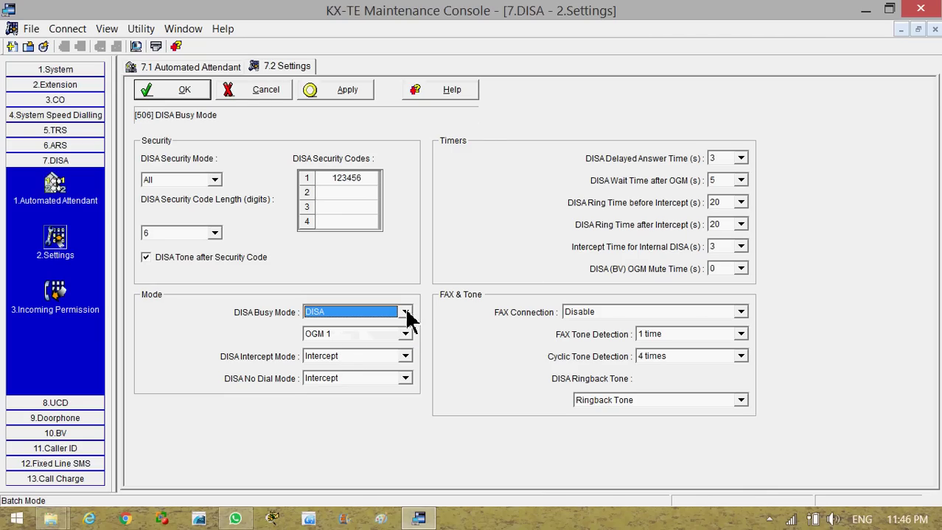
left_click(406, 335)
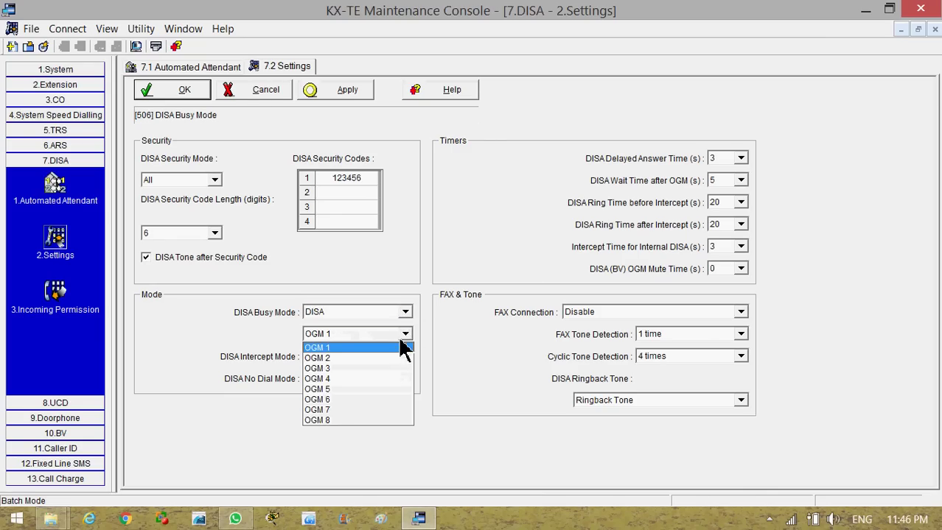
left_click(324, 401)
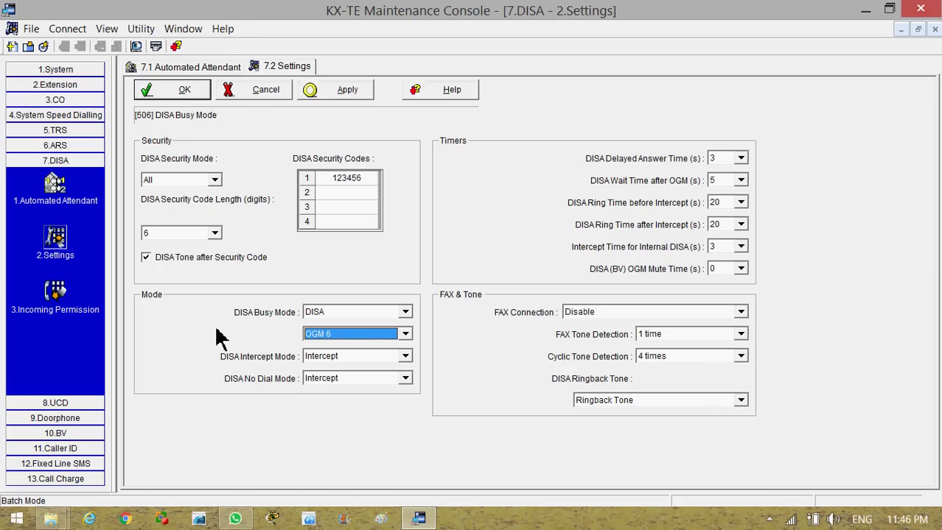
left_click(406, 312)
left_click(402, 324)
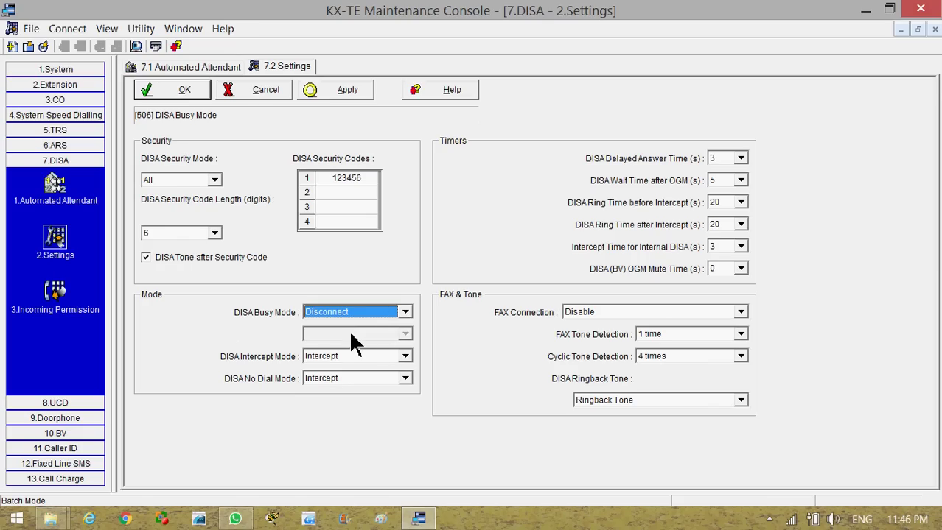
left_click(406, 312)
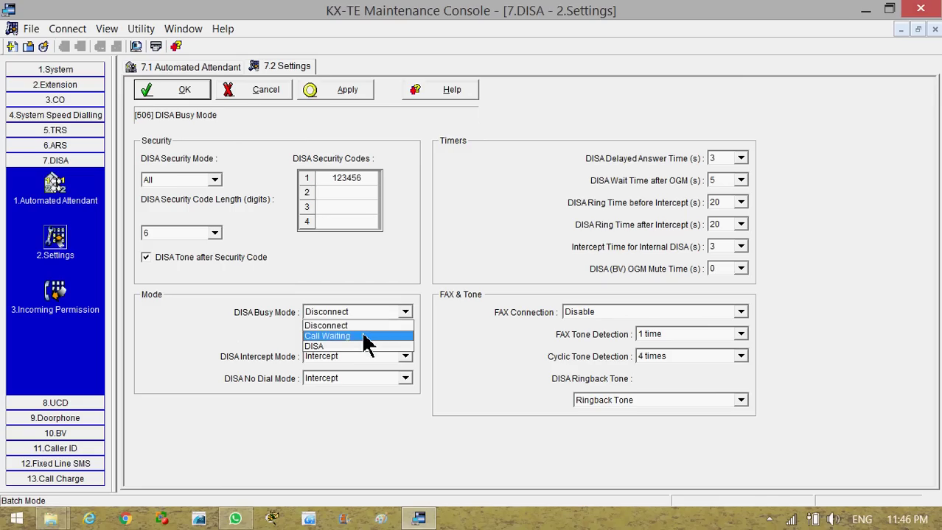
left_click(365, 336)
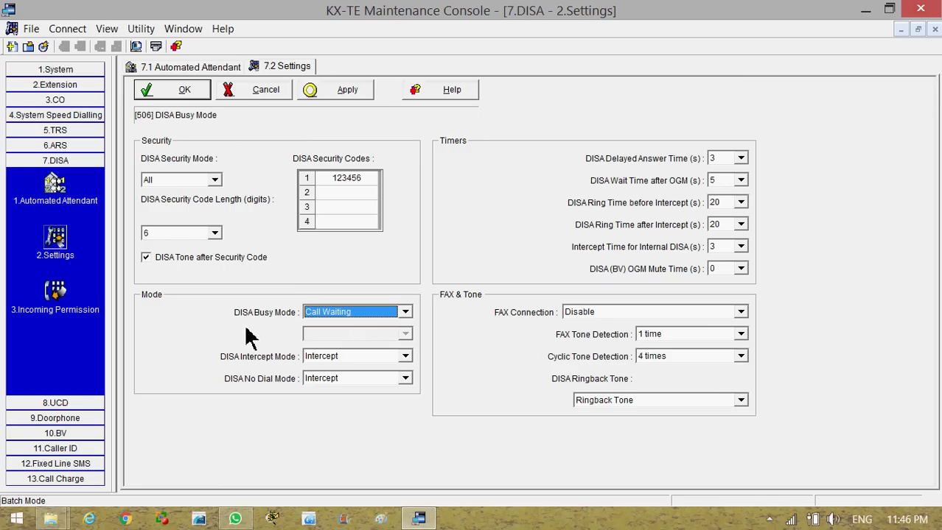
Leave DISA Intercept Mode and No Dial Mode both on Intercept
left_click(406, 357)
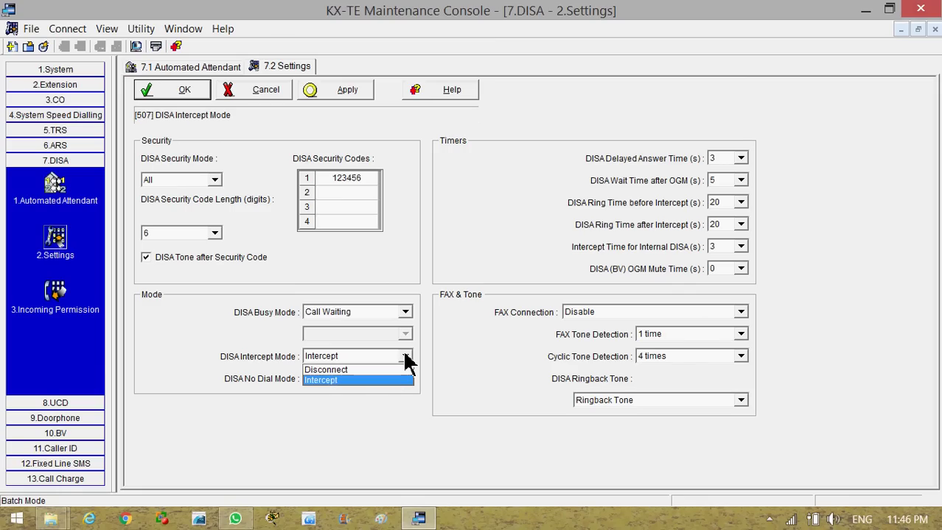
left_click(195, 372)
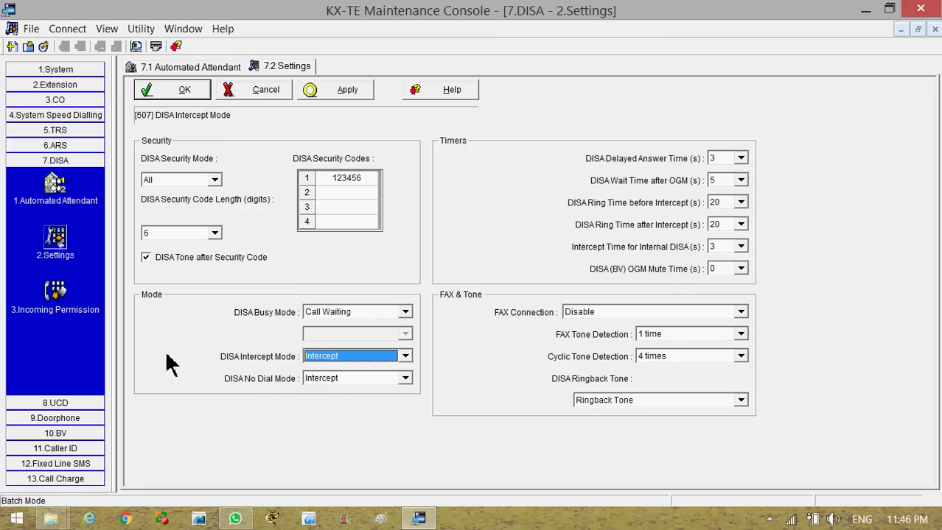
left_click(404, 378)
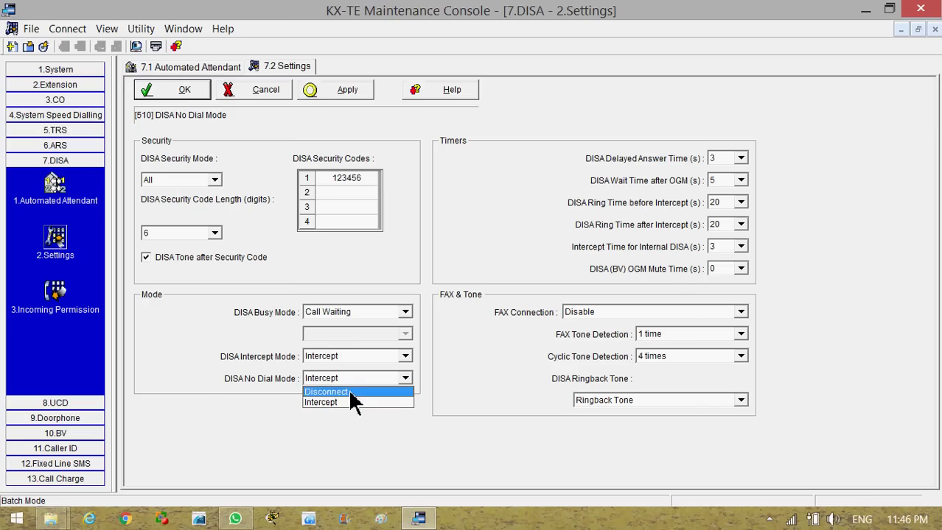
left_click(287, 387)
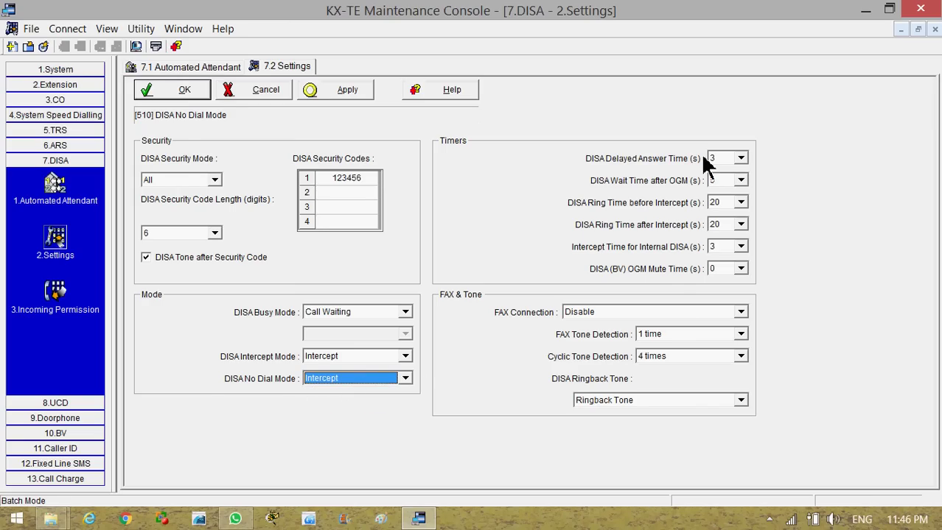
Set DISA Delayed Answer Time to 0 seconds and Wait Time after OGM to 10 seconds
left_click(741, 159)
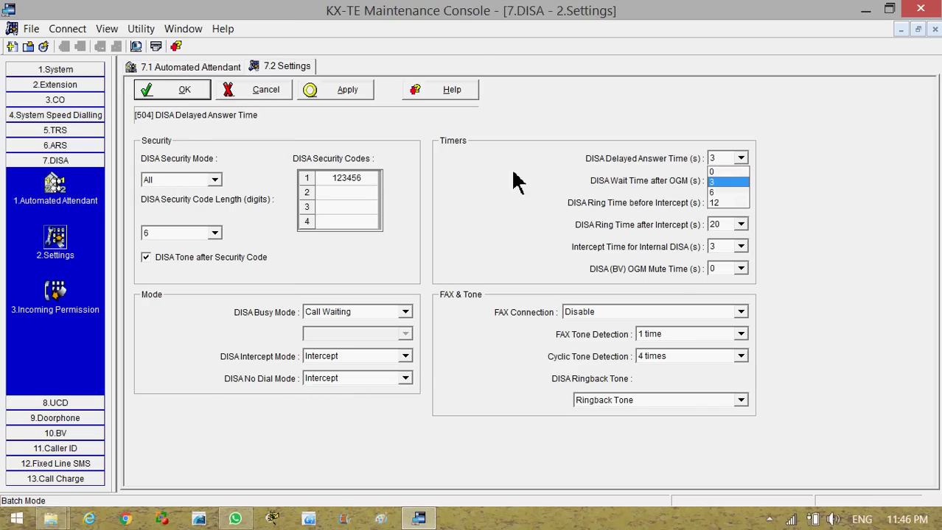
left_click(685, 180)
left_click(740, 159)
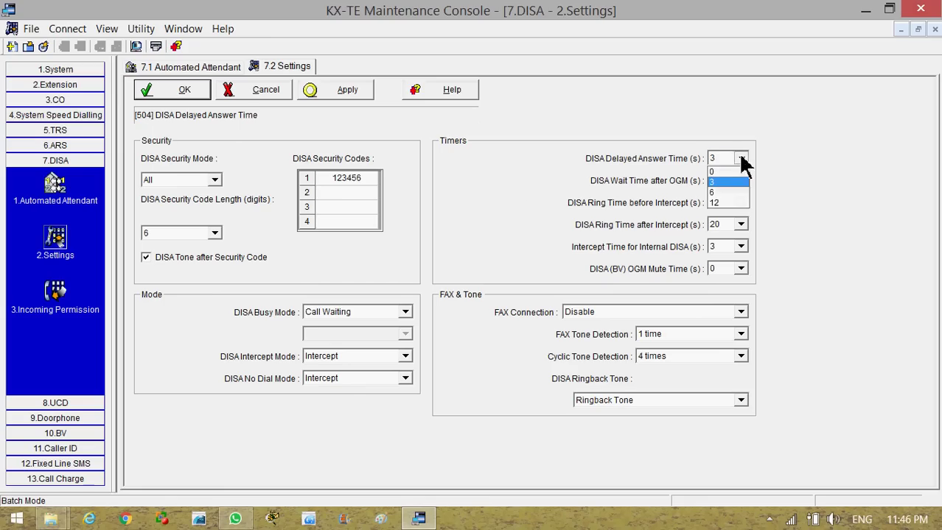
left_click(728, 175)
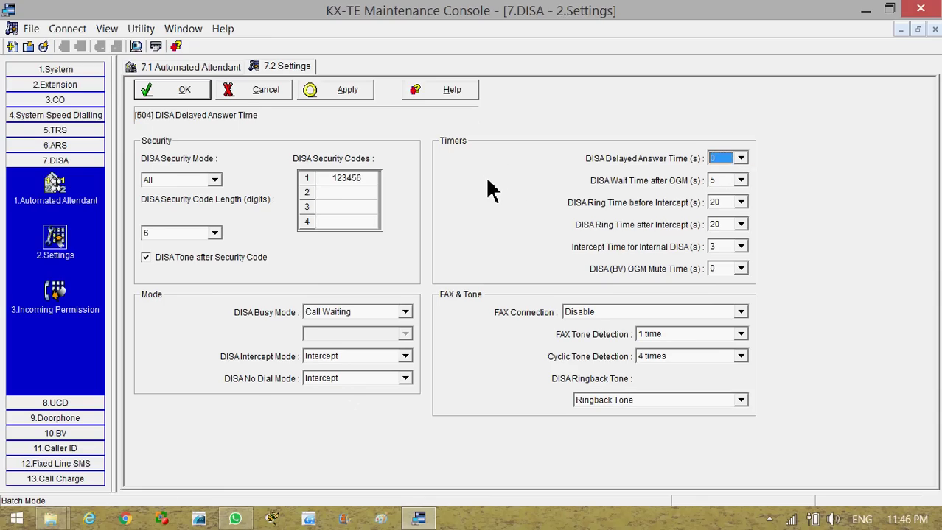
left_click(740, 179)
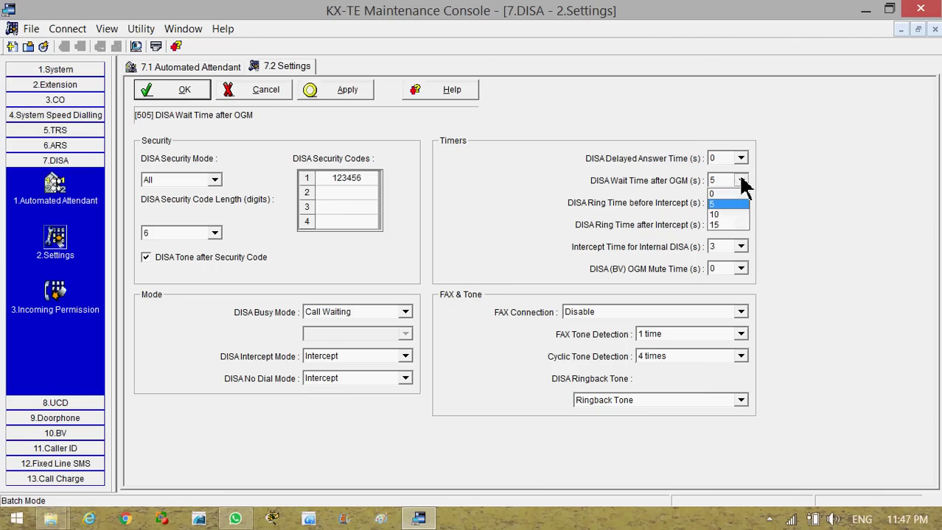
left_click(731, 214)
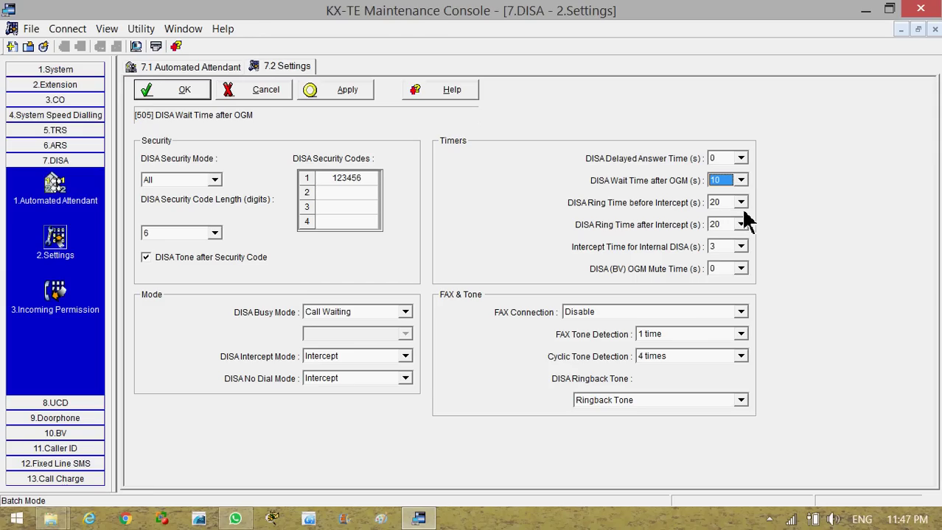
Keep ring time before intercept at 20 s; set ring after intercept 30 s, internal intercept 9 s
left_click(740, 203)
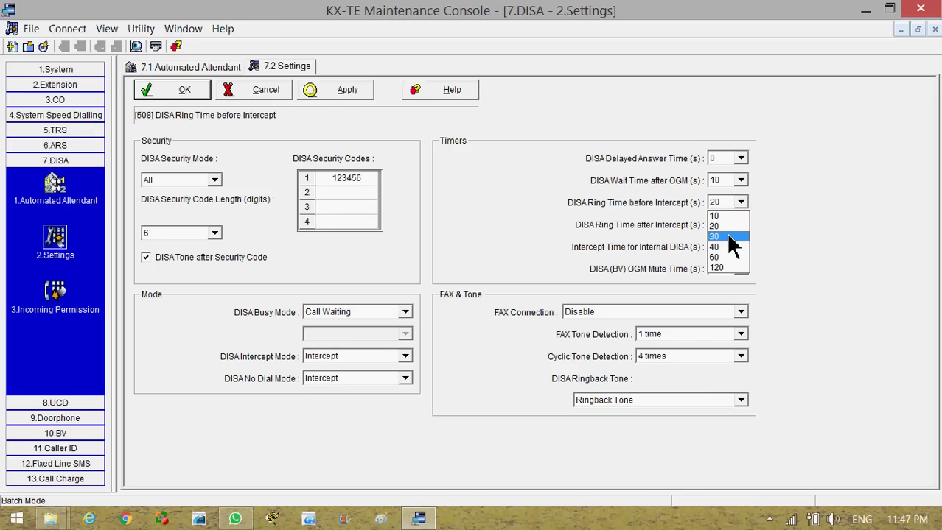
left_click(729, 227)
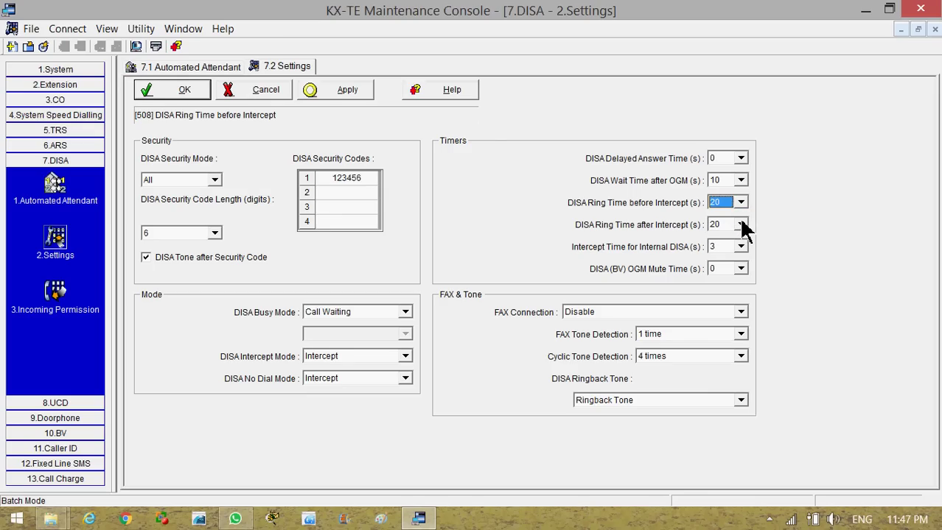
left_click(740, 226)
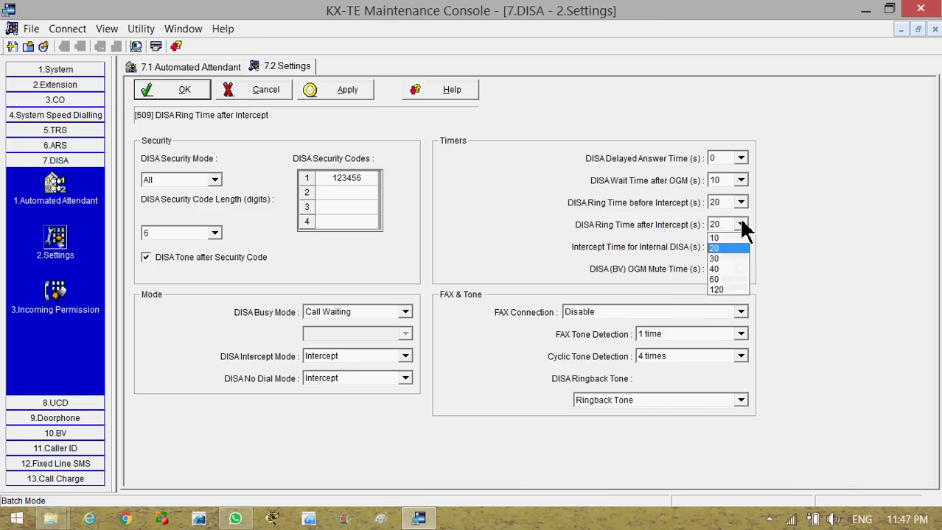
left_click(735, 259)
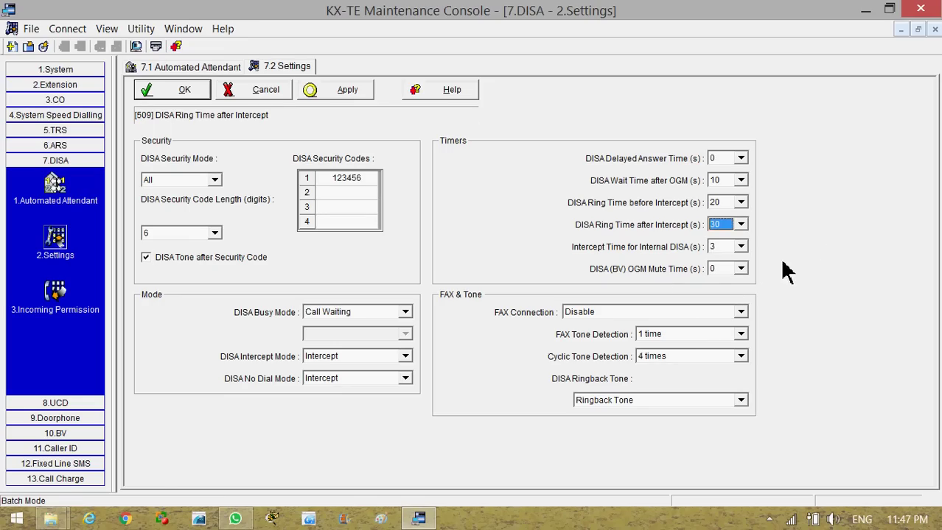
left_click(742, 248)
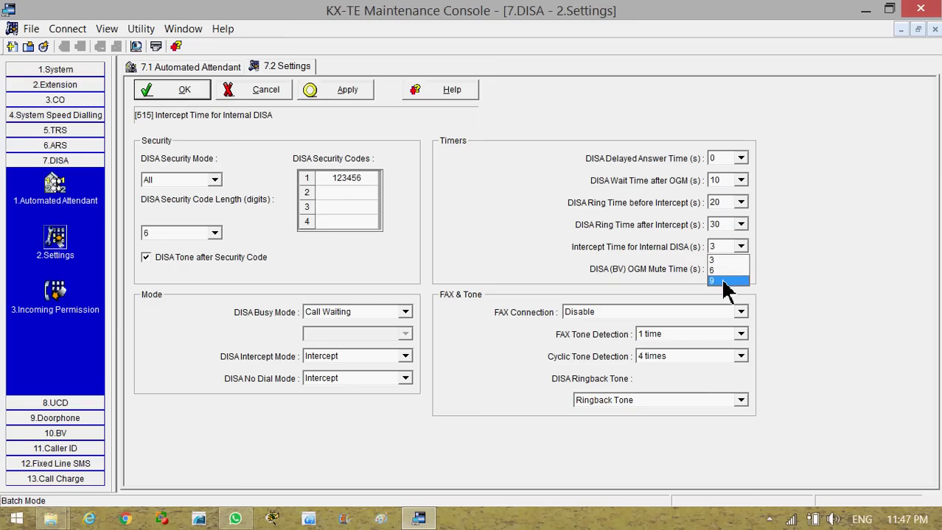
left_click(722, 283)
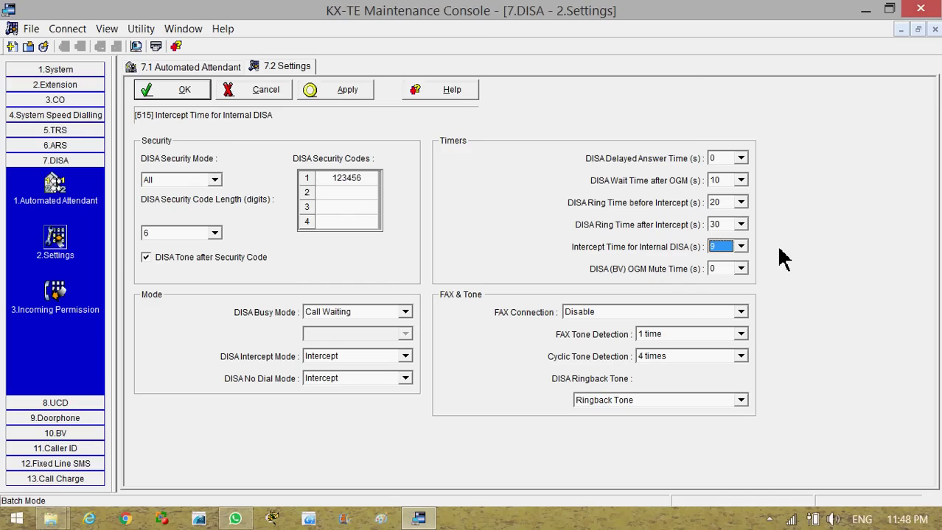
Set Cyclic Tone Detection to 2 times and DISA Ringback Tone to Music on Hold
left_click(739, 357)
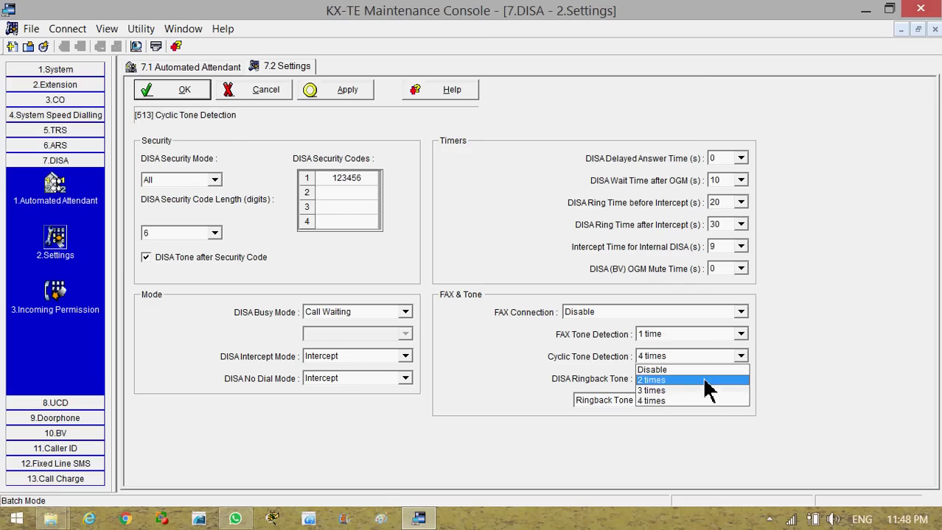
left_click(704, 381)
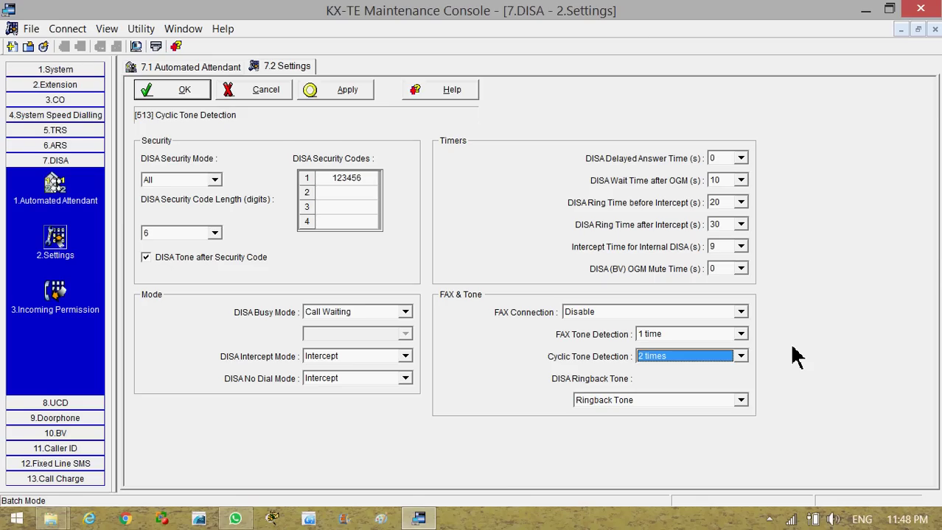
left_click(741, 402)
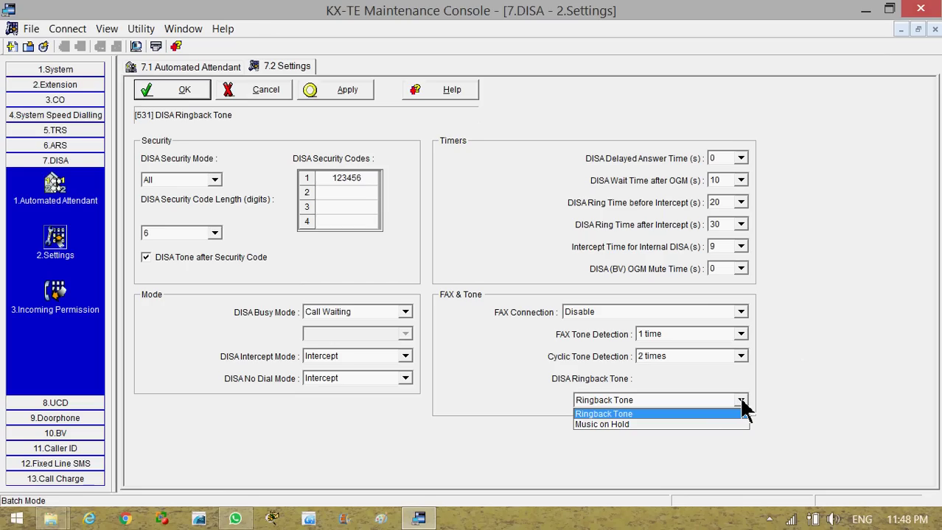
left_click(692, 427)
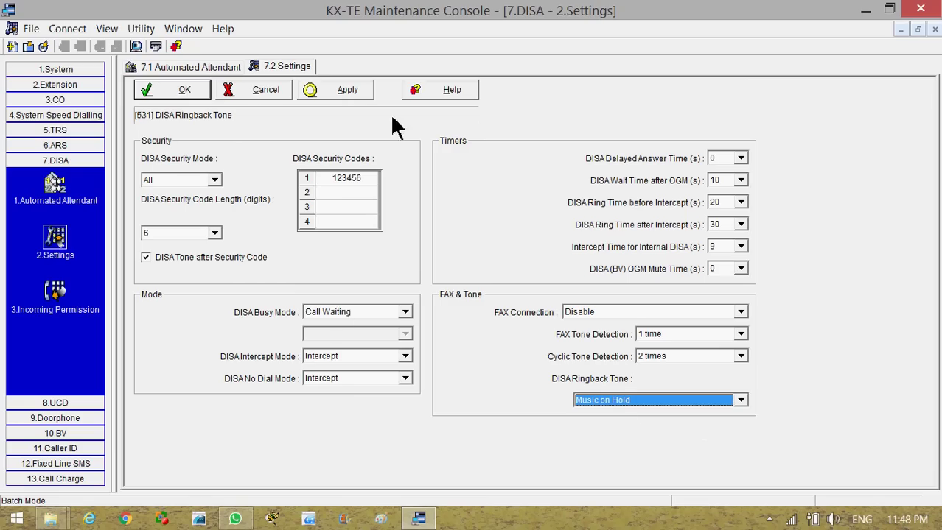
left_click(62, 308)
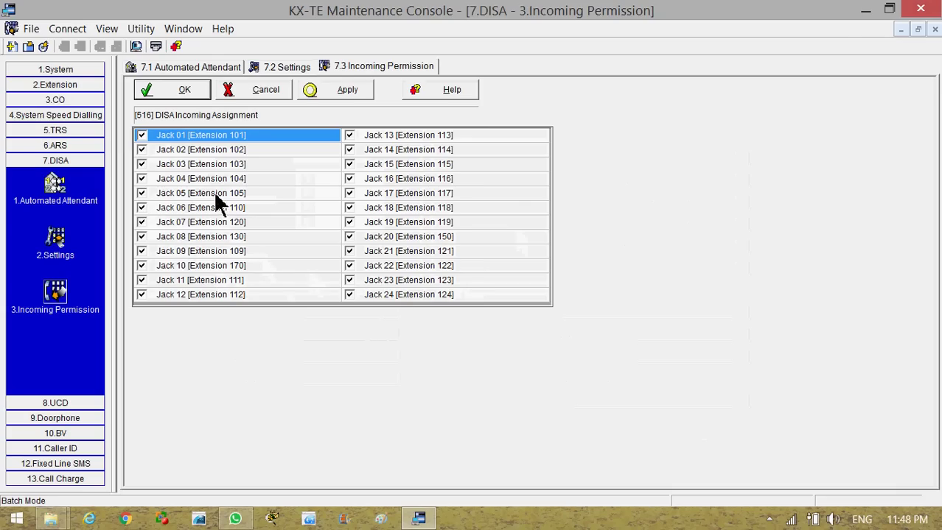
Uncheck DISA incoming permission for Jack 03, Jack 04 and Jack 05
left_click(140, 194)
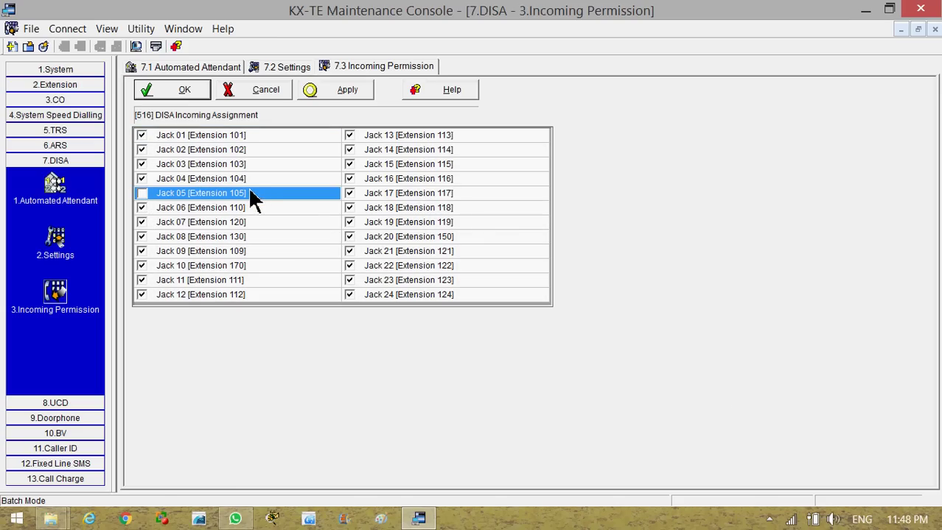
left_click(144, 178)
left_click(140, 166)
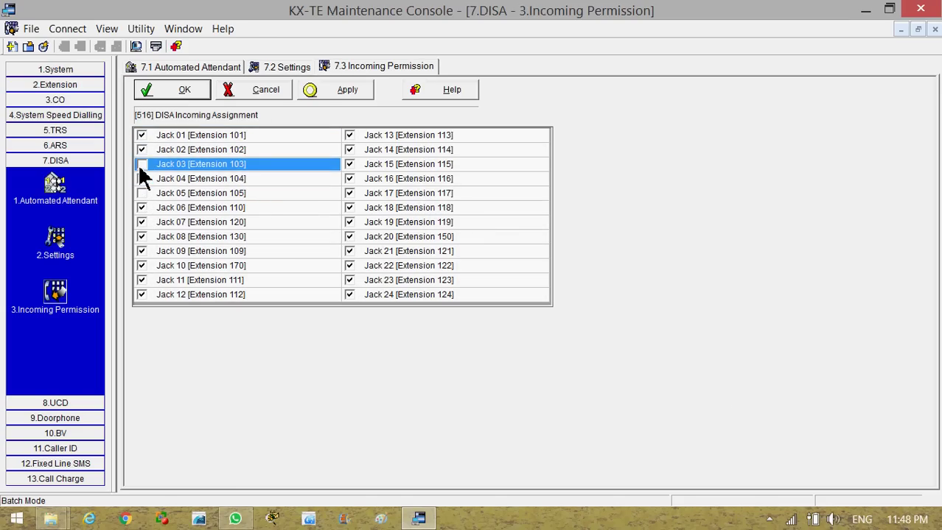
left_click(141, 178)
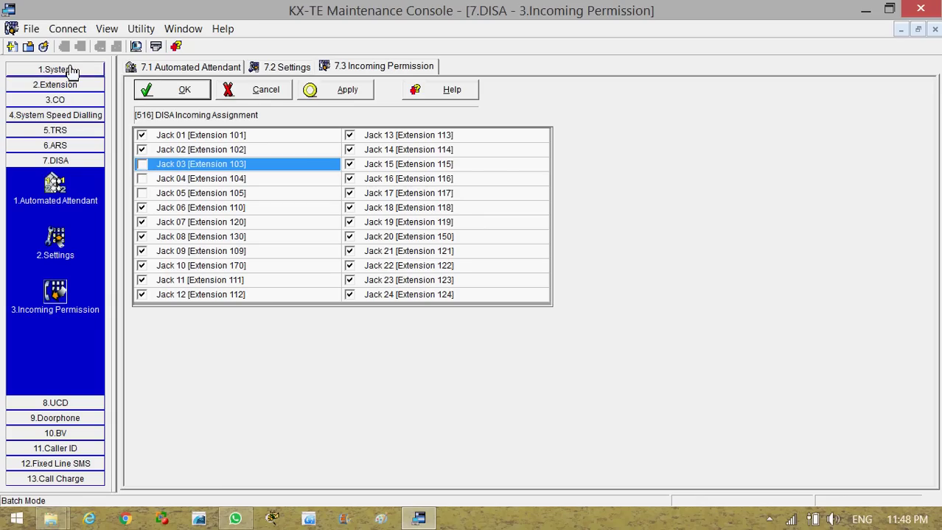
left_click(74, 87)
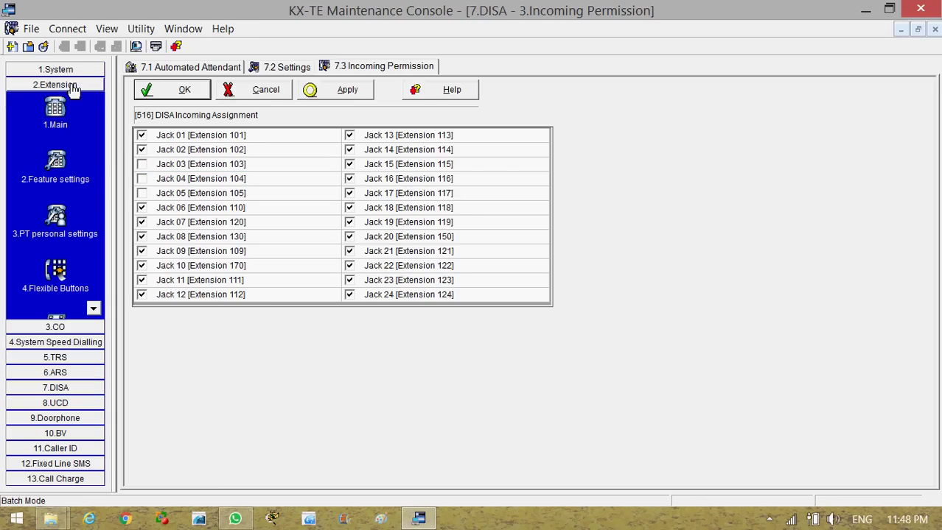
Show the Extension Group page listing each jack's group number and hunting settings
left_click(56, 122)
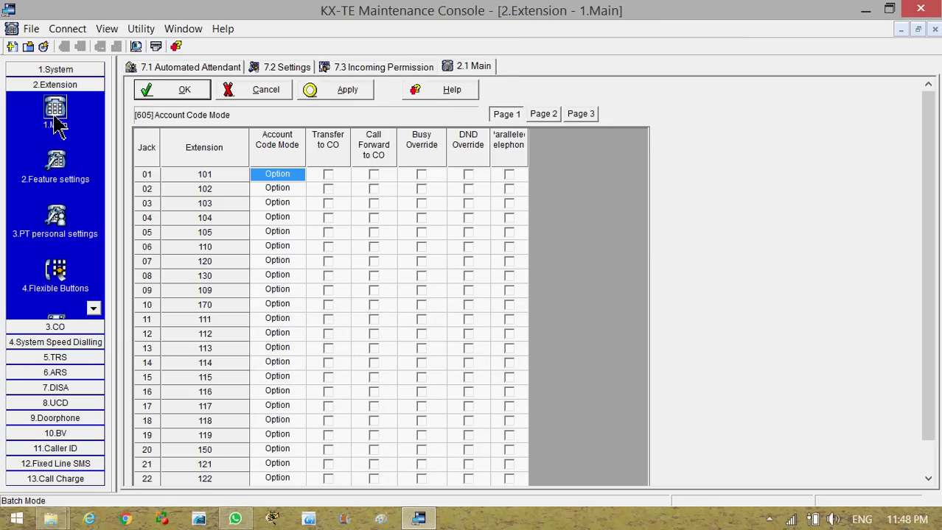
left_click(94, 308)
left_click(93, 308)
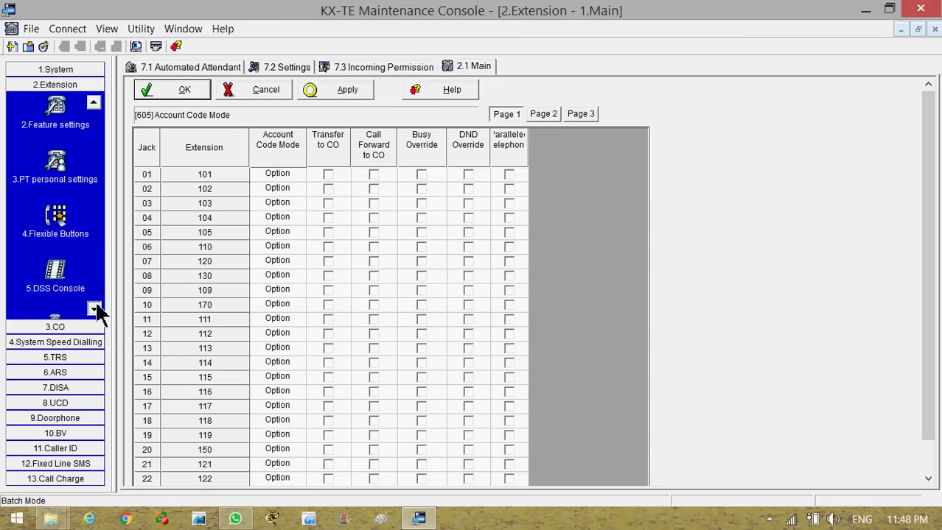
left_click(93, 308)
left_click(63, 285)
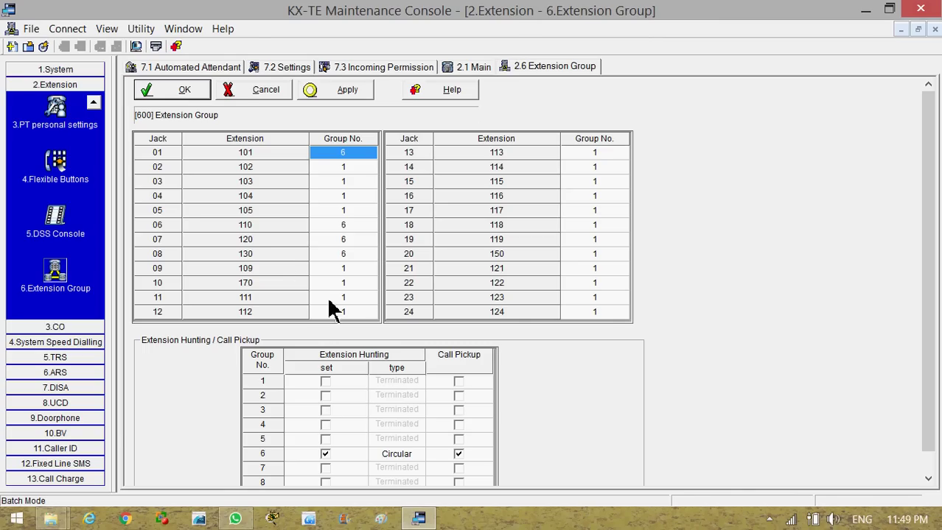
left_click(81, 389)
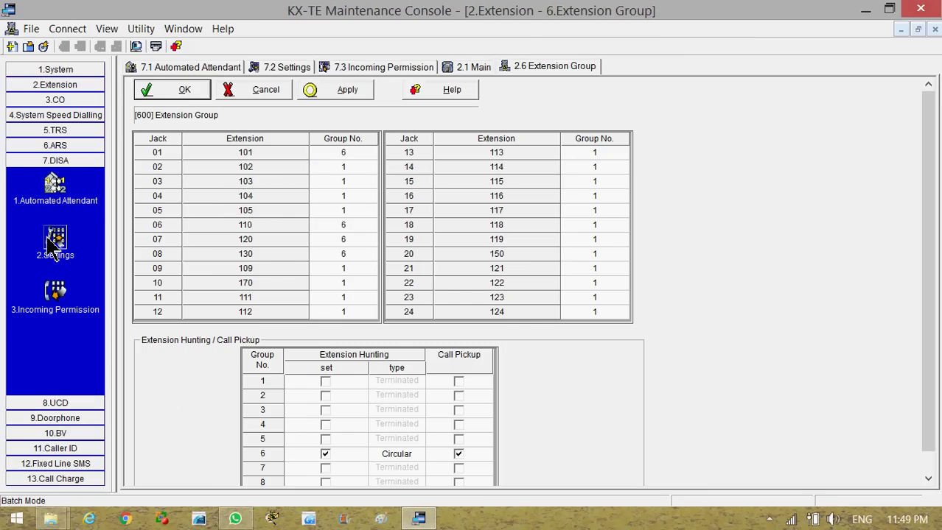
Review DISA Settings, then the Incoming Permission list with Jacks 03–05 unchecked
left_click(56, 241)
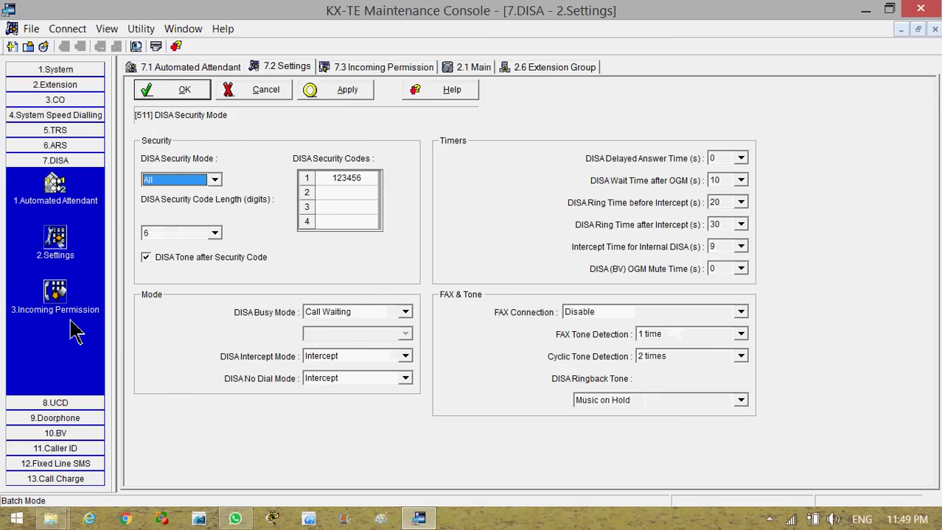
left_click(56, 298)
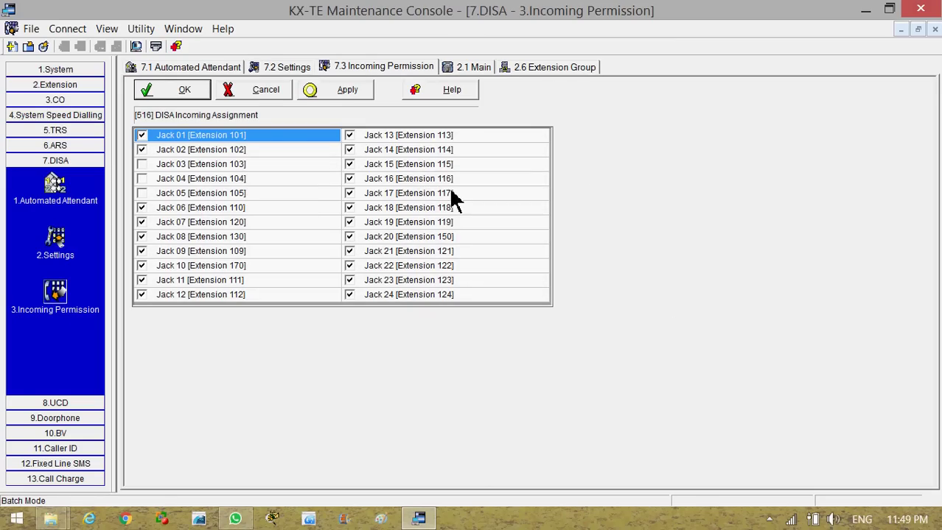
left_click(80, 102)
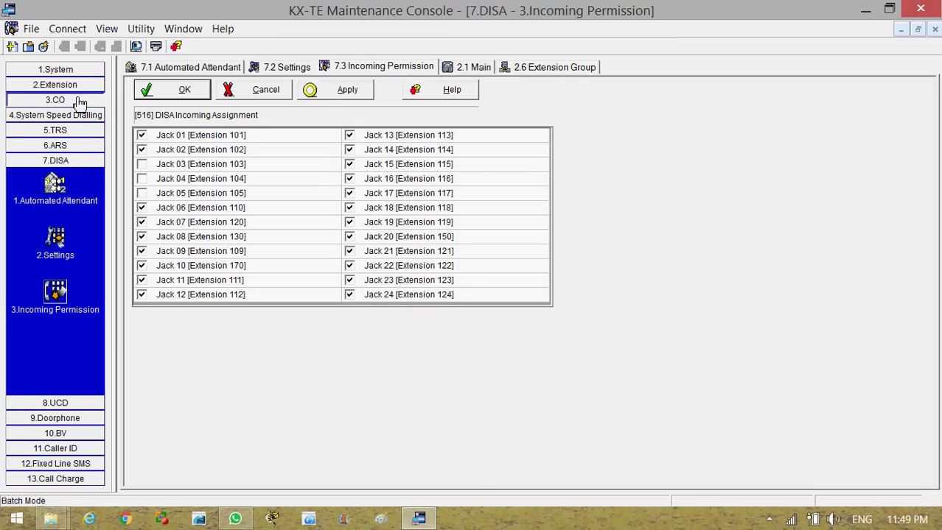
Show the CO Line Mode-Day table, where CO lines 6–8 use DISA with OGM 1–3
left_click(57, 136)
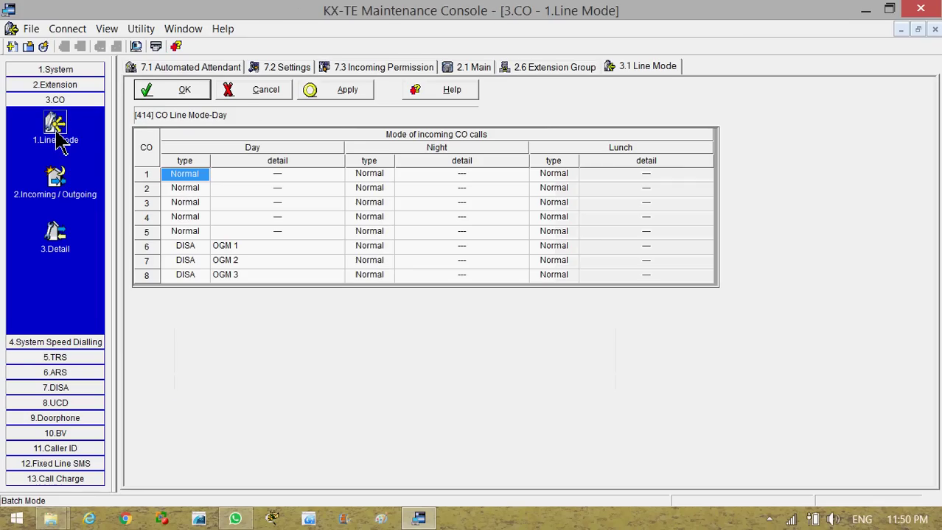